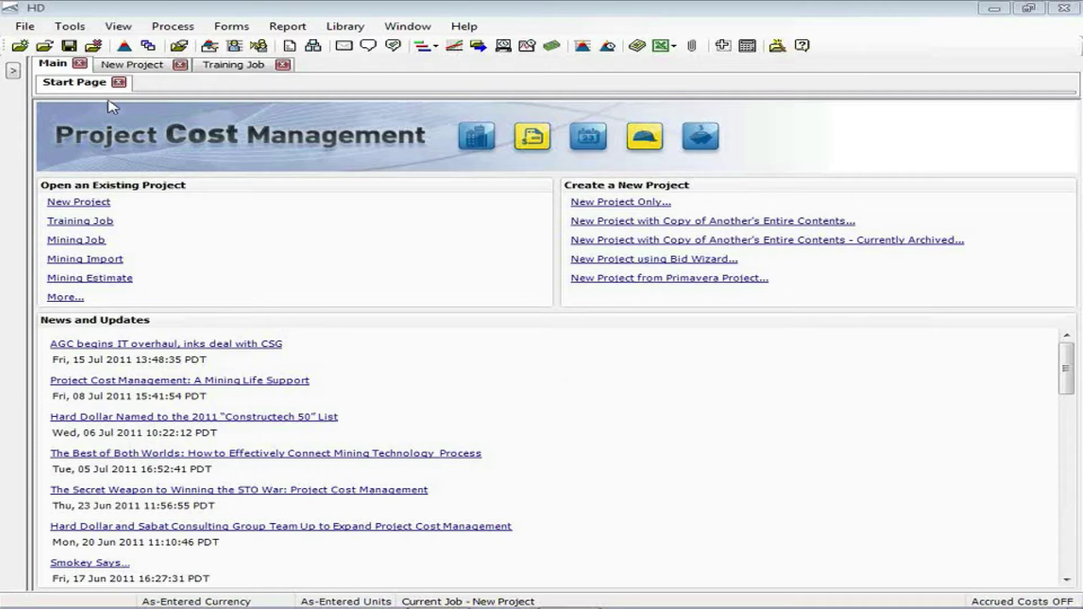
- In the New Project, switch the role to Estimator and open the Pay Item & Proposal Register full-width
click(116, 65)
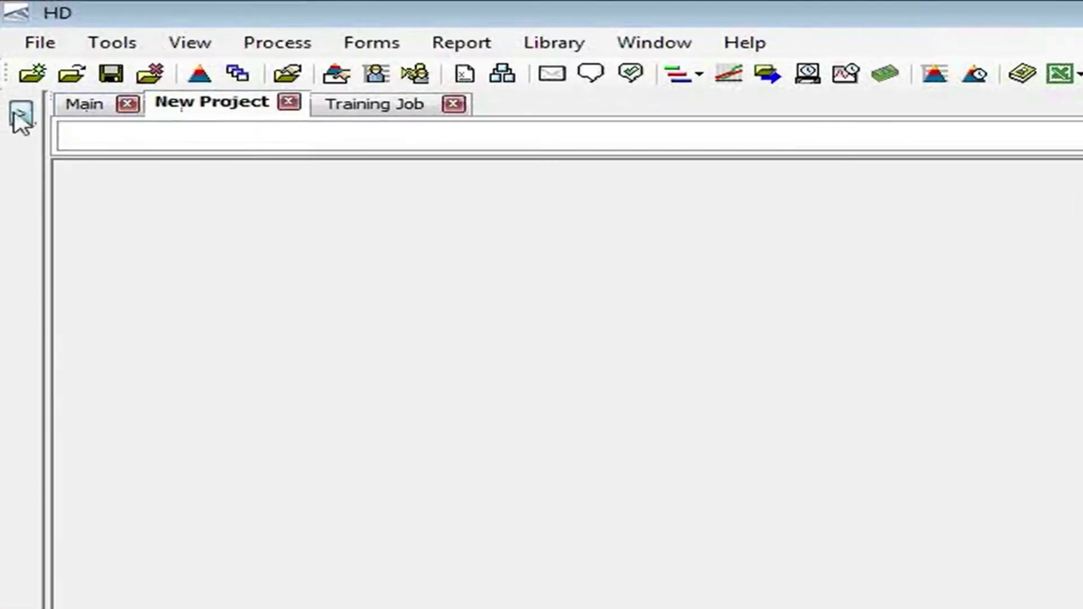
click(21, 121)
click(85, 116)
click(67, 137)
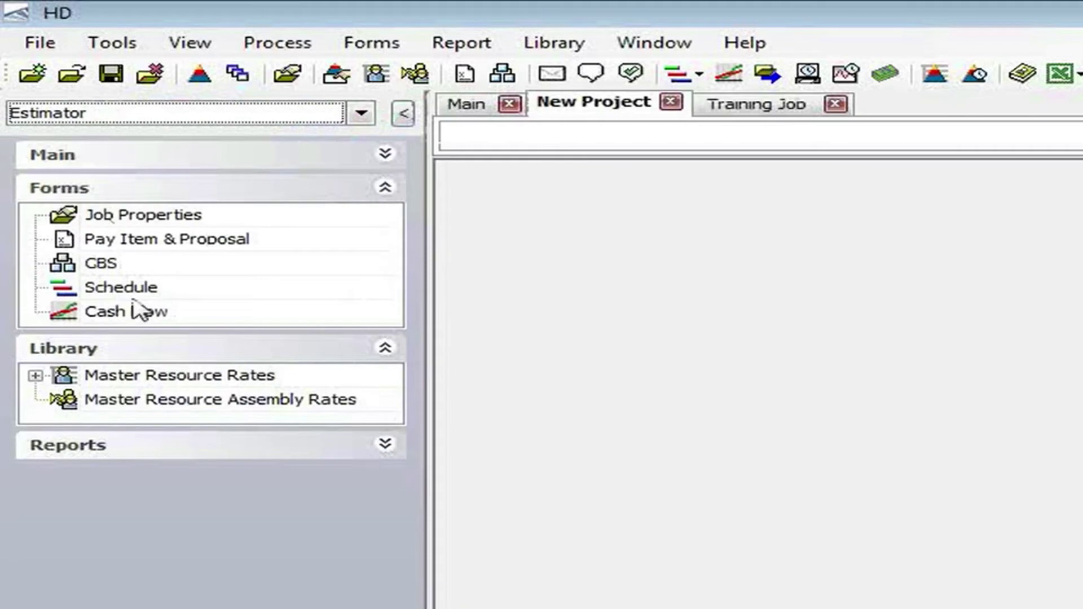
click(194, 241)
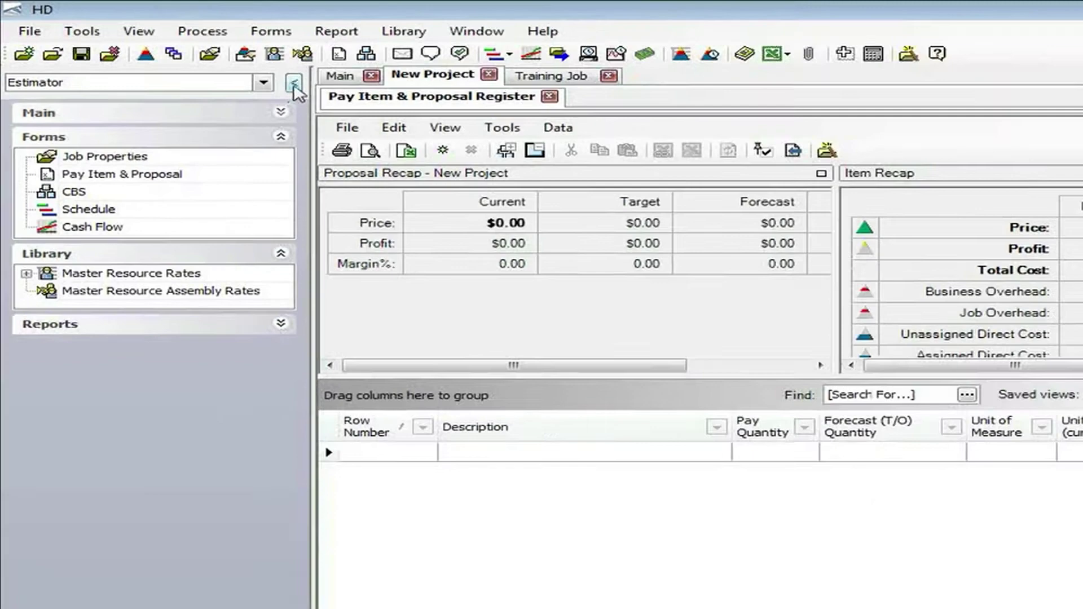
click(387, 109)
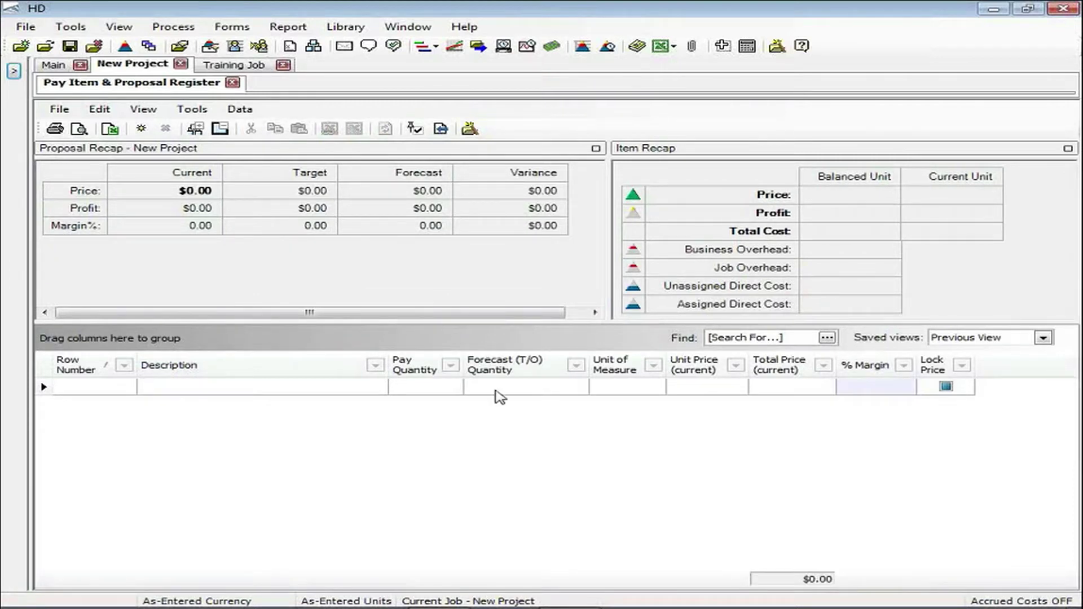
- Add the pay item Mobilization with unit LS
click(180, 387)
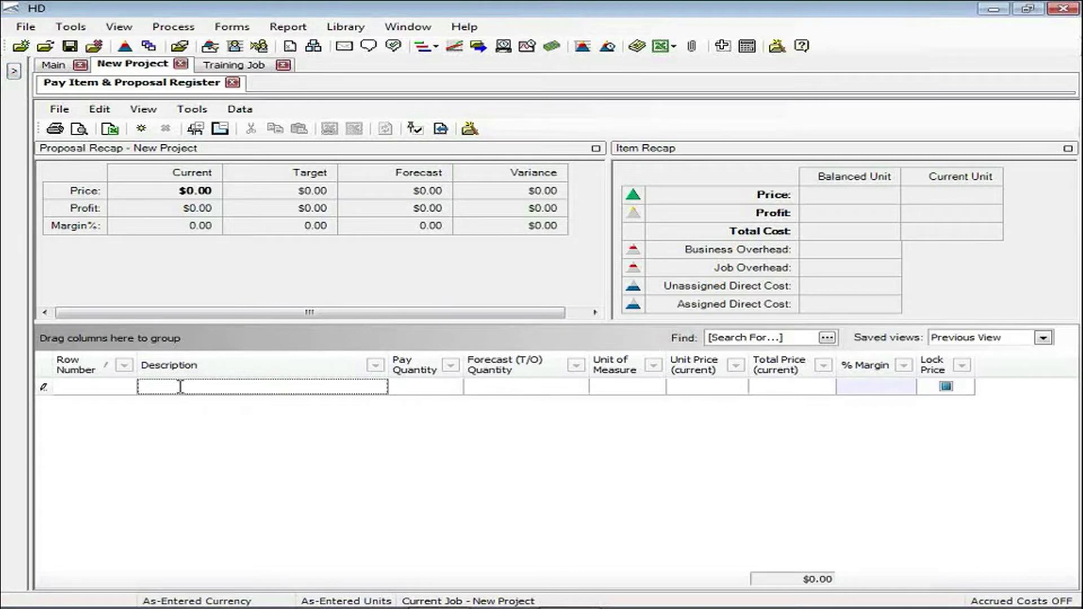
text(Mobilization)
key(Tab)
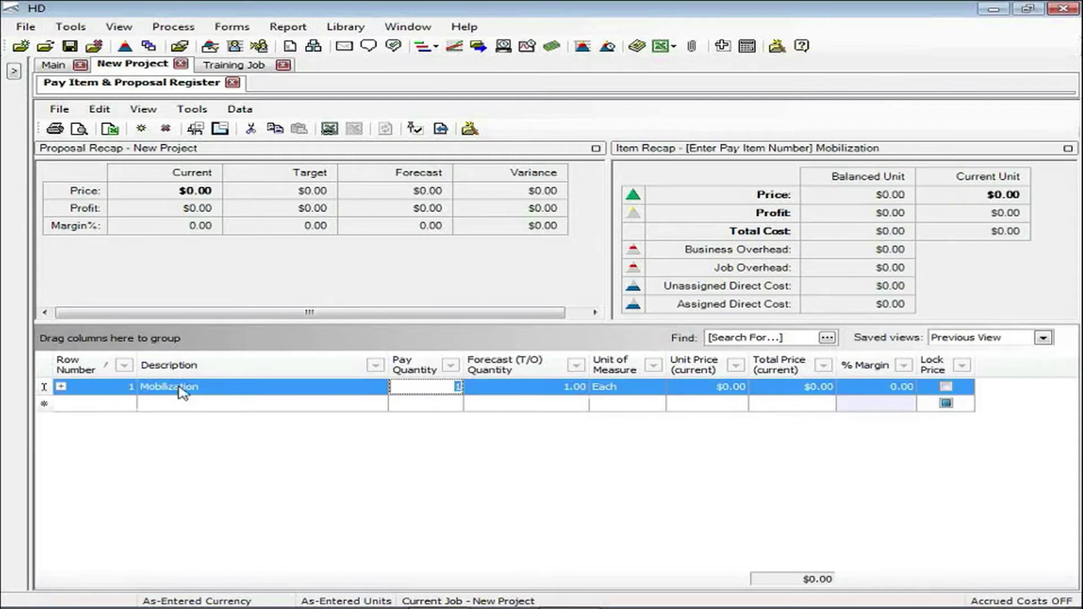
key(Tab)
key(alt+Down)
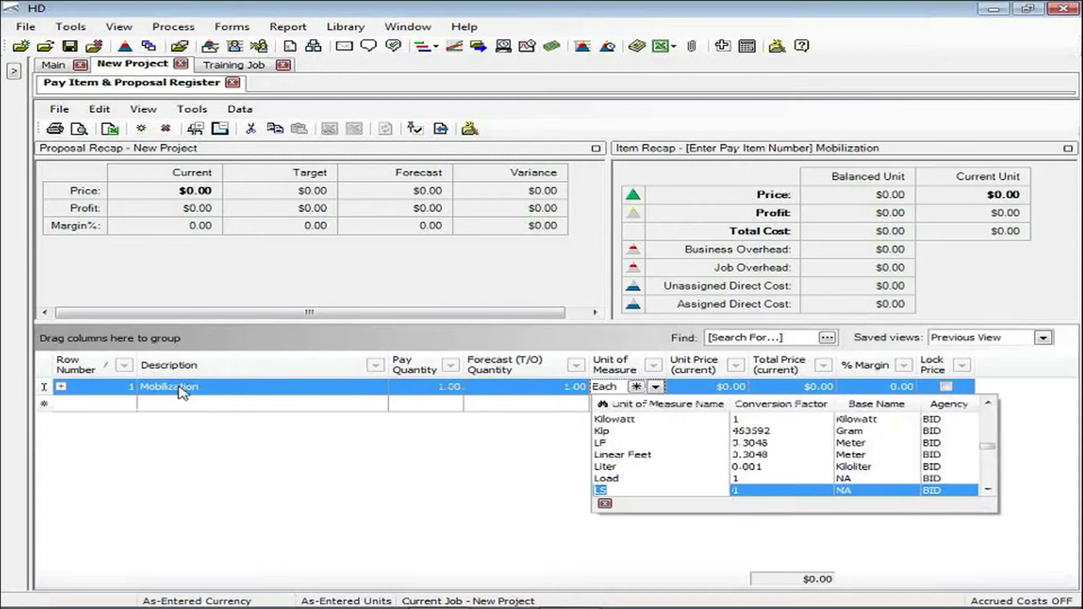
key(Return)
- Add the pay item Clearing & Grubbing with pay quantity 10 and unit Acre
click(163, 408)
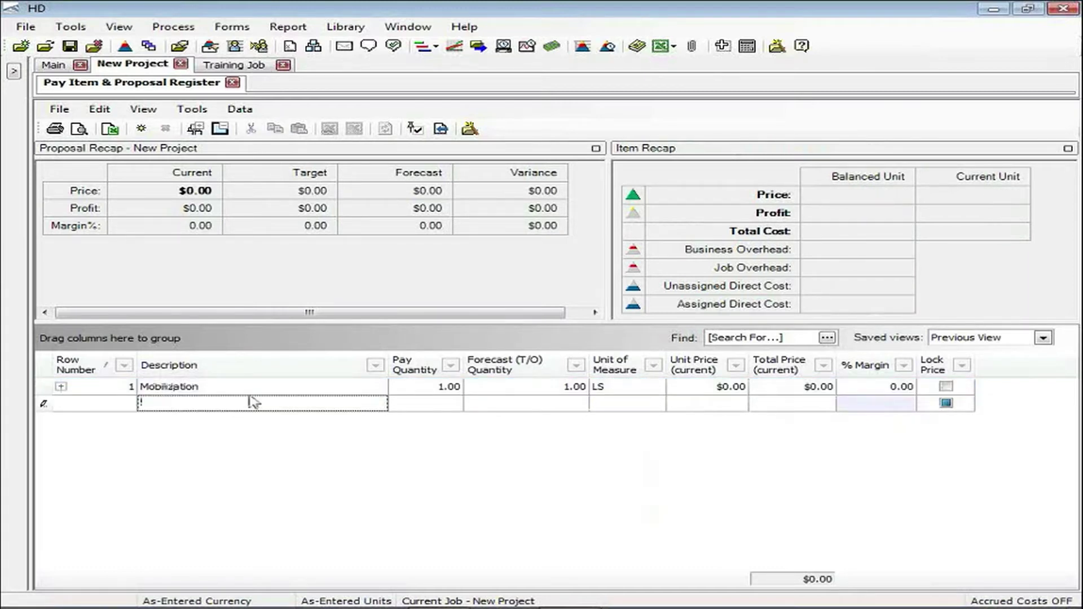
text(Clear)
text(ing,)
text( & Gru)
text(bbing)
key(Tab)
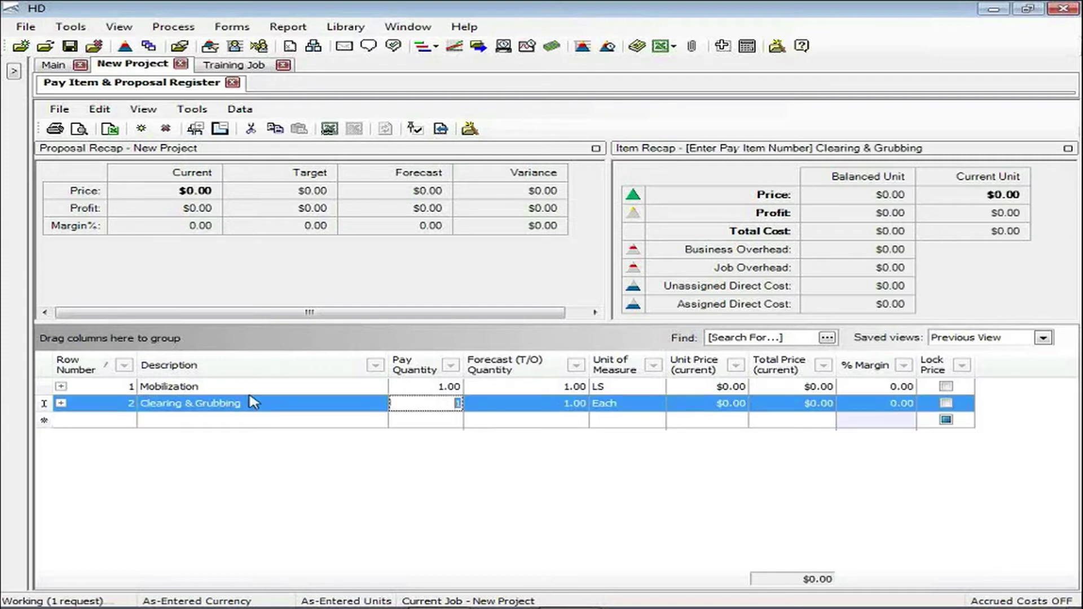
text(10)
key(Tab)
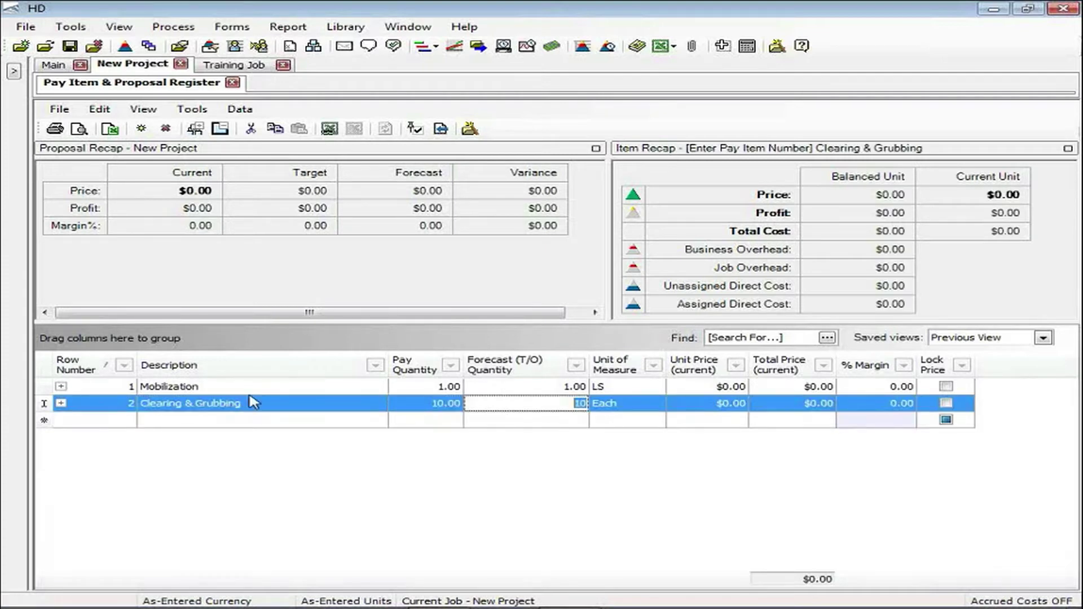
key(Tab)
key(alt+Down)
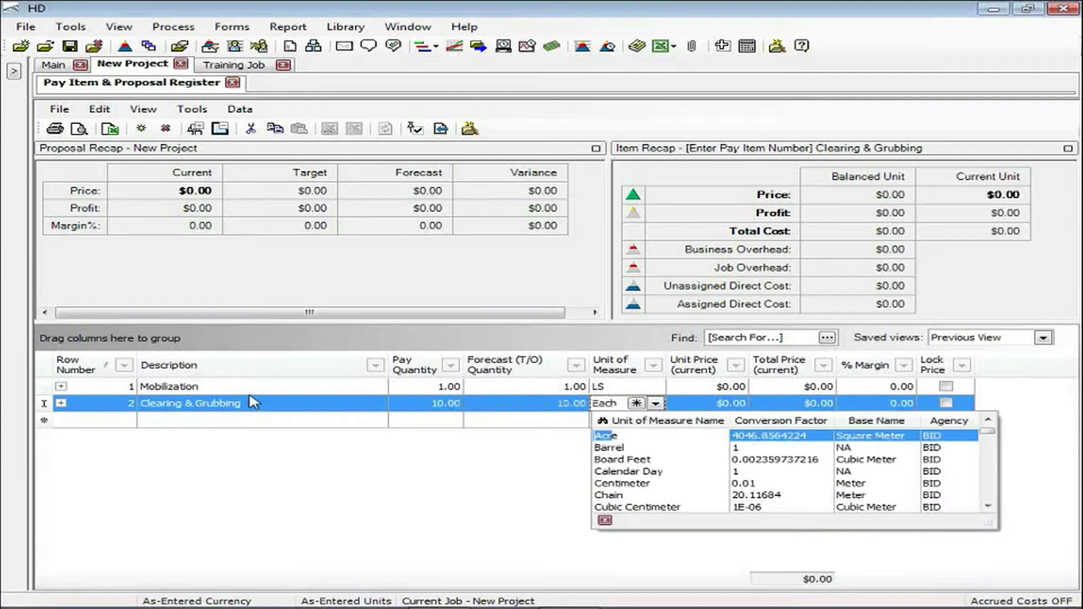
key(Return)
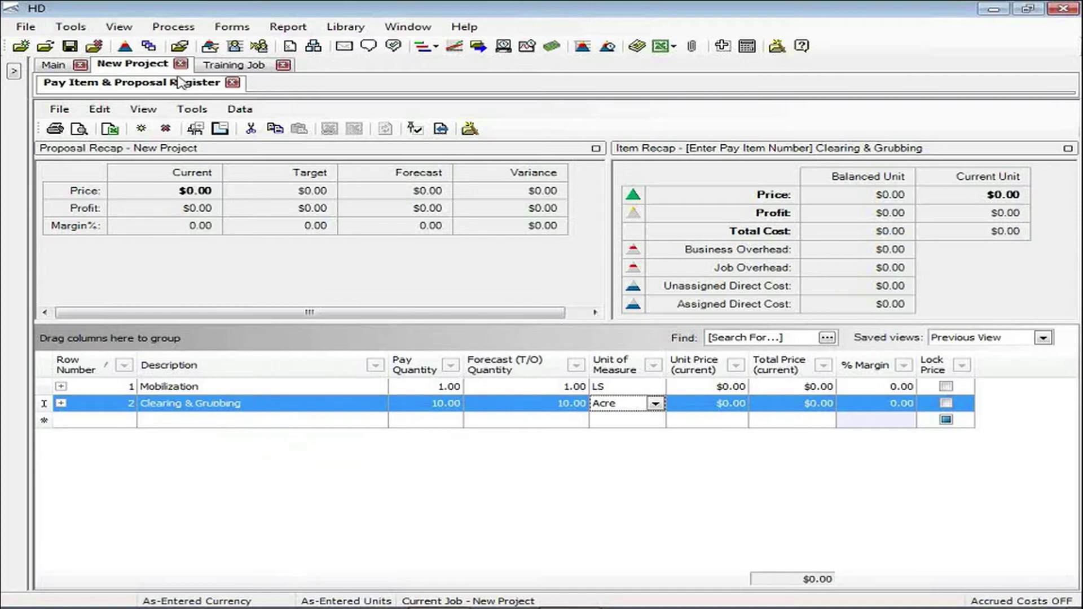
- In the Training Job's CBS register, inspect item 2.1's resources and the B85 crew members
click(259, 68)
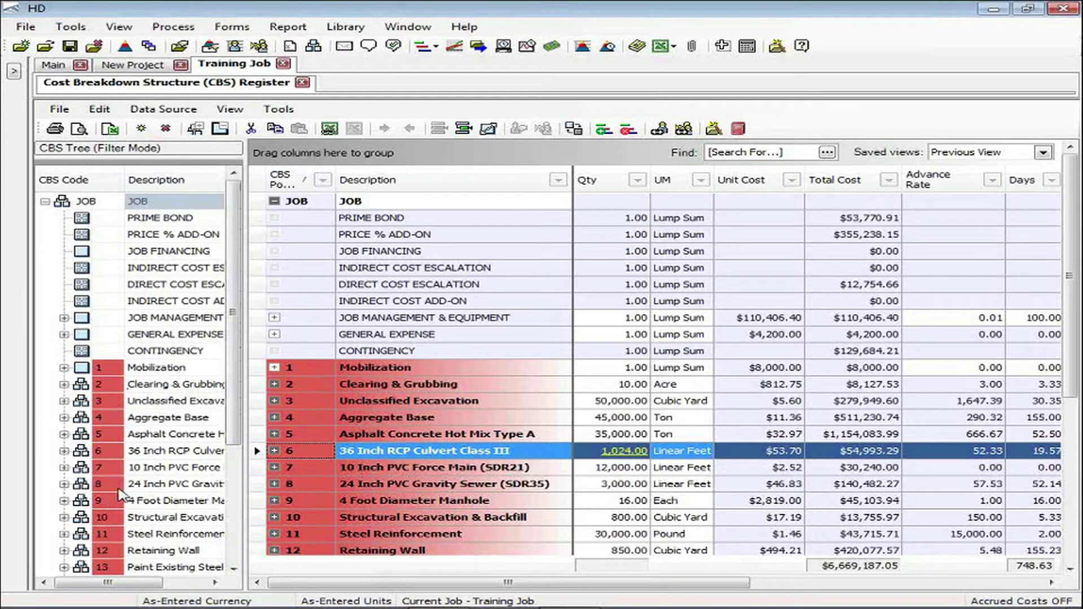
drag(245, 393, 81, 397)
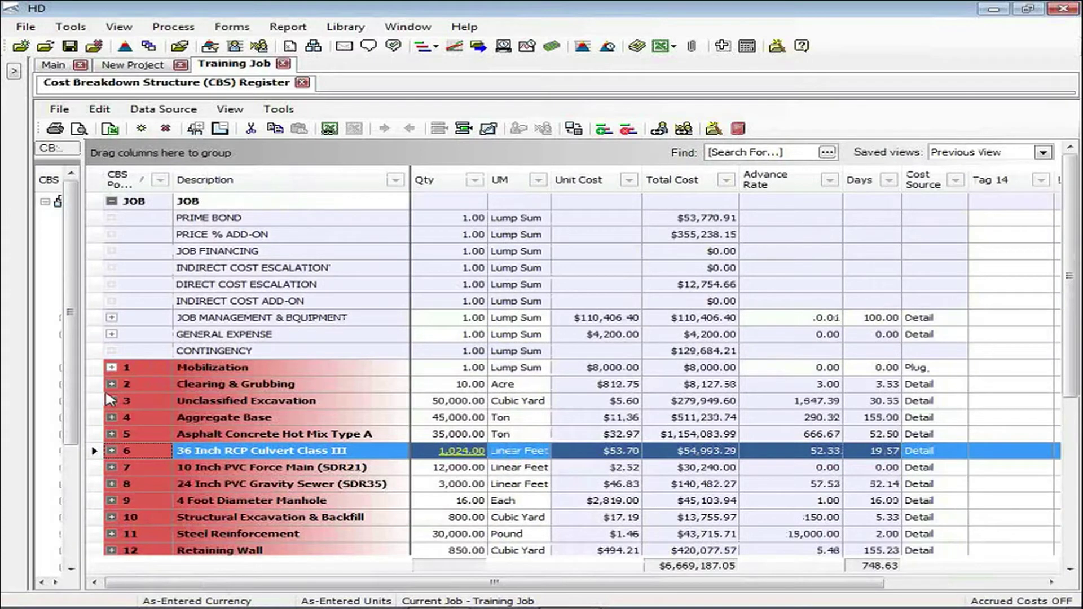
click(111, 384)
click(112, 401)
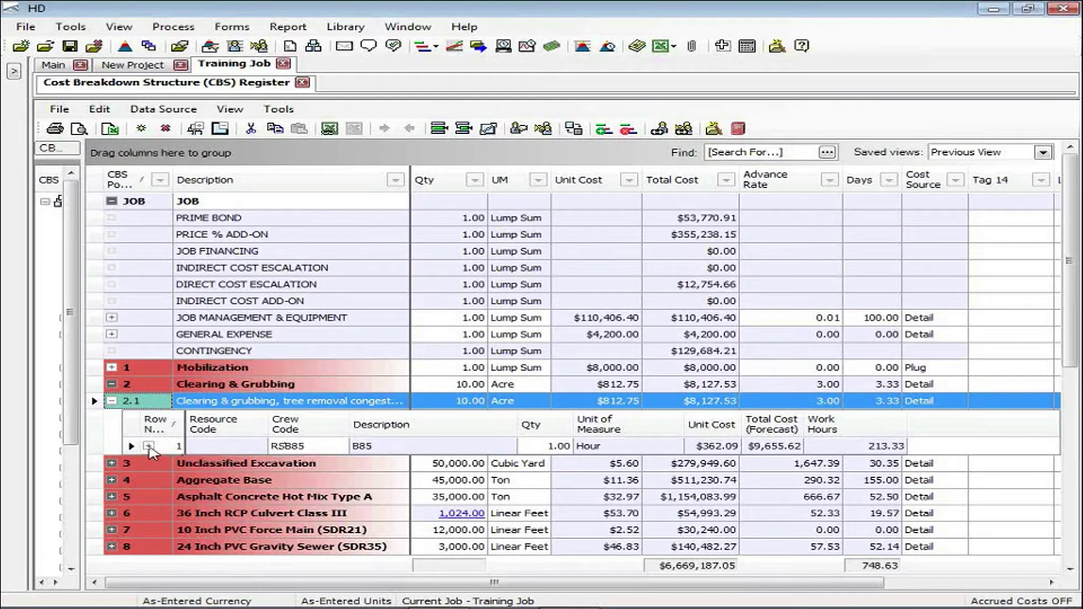
click(148, 446)
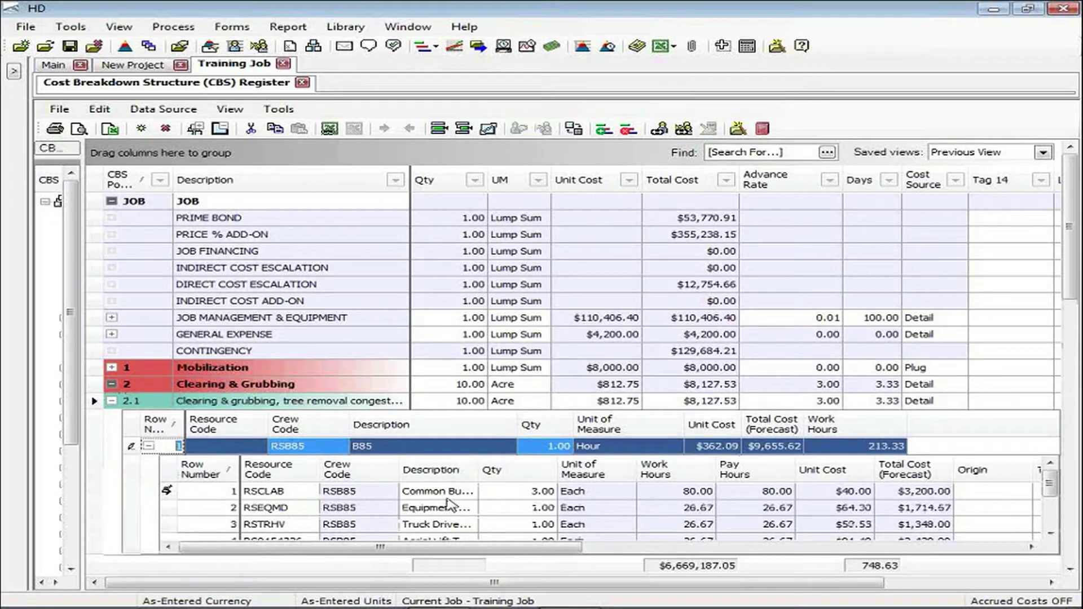
click(112, 401)
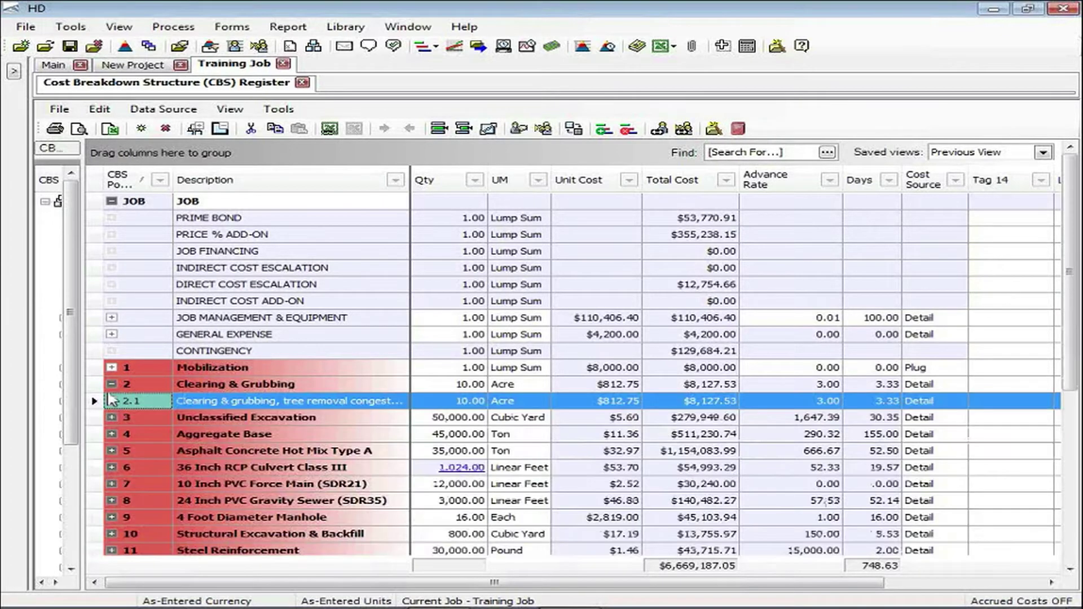
- Review Unclassified Excavation's sub-items, 3.1 Excavation and 3.2 Embankment, and their resources
click(112, 418)
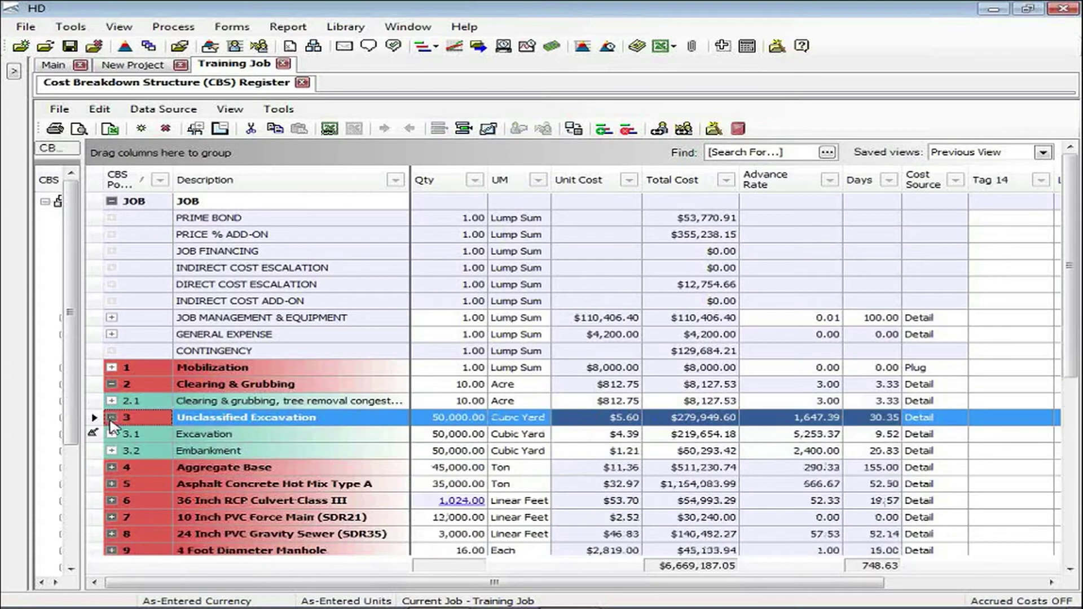
click(111, 435)
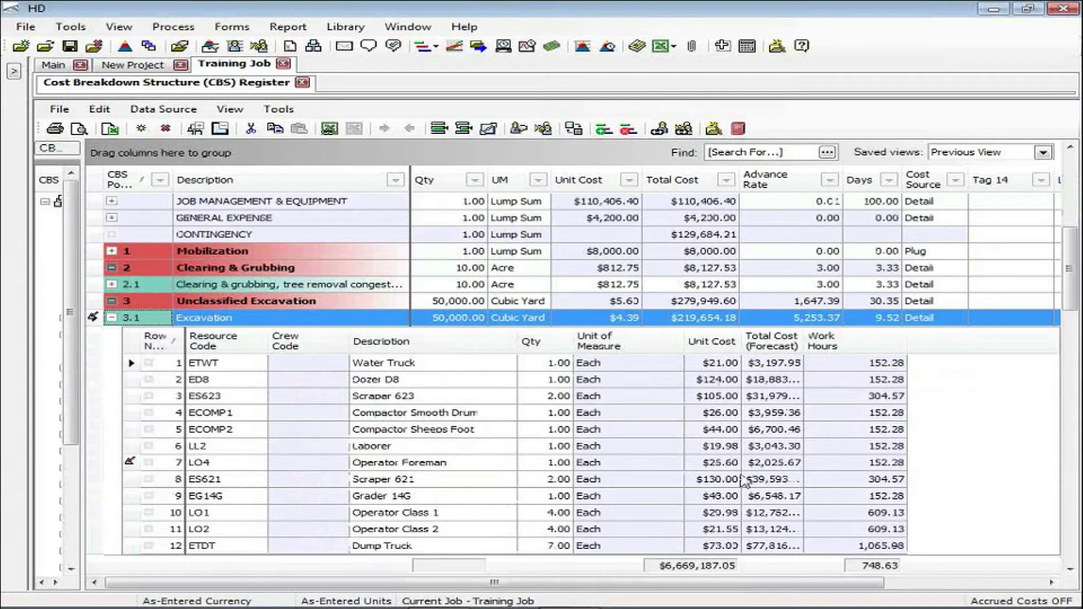
click(112, 317)
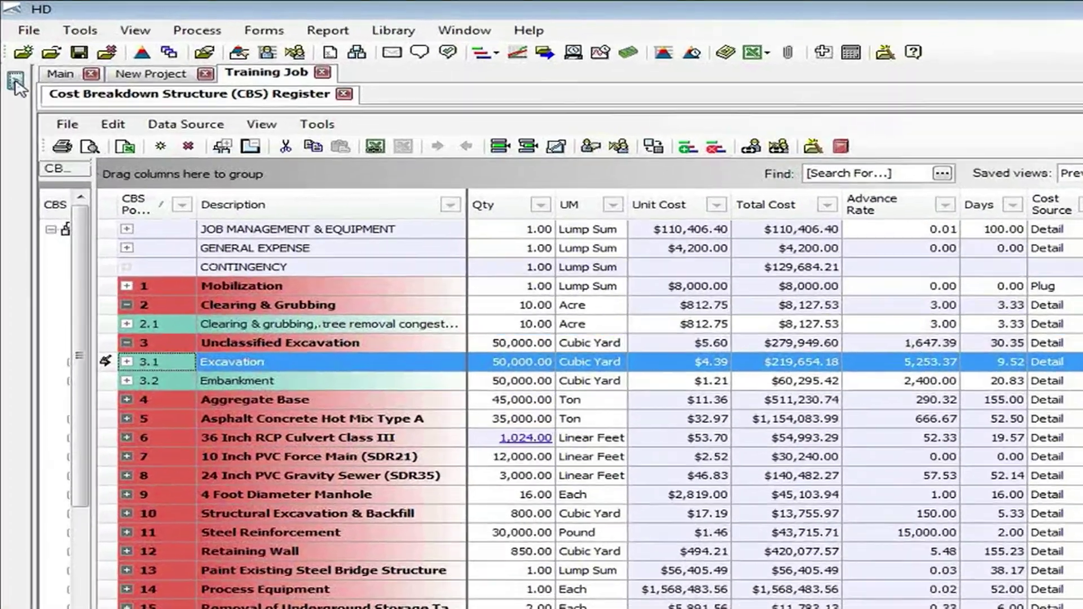
- Open the Training Job's Pay Item & Proposal Register and bring up the AutoPrice options
click(14, 71)
click(79, 214)
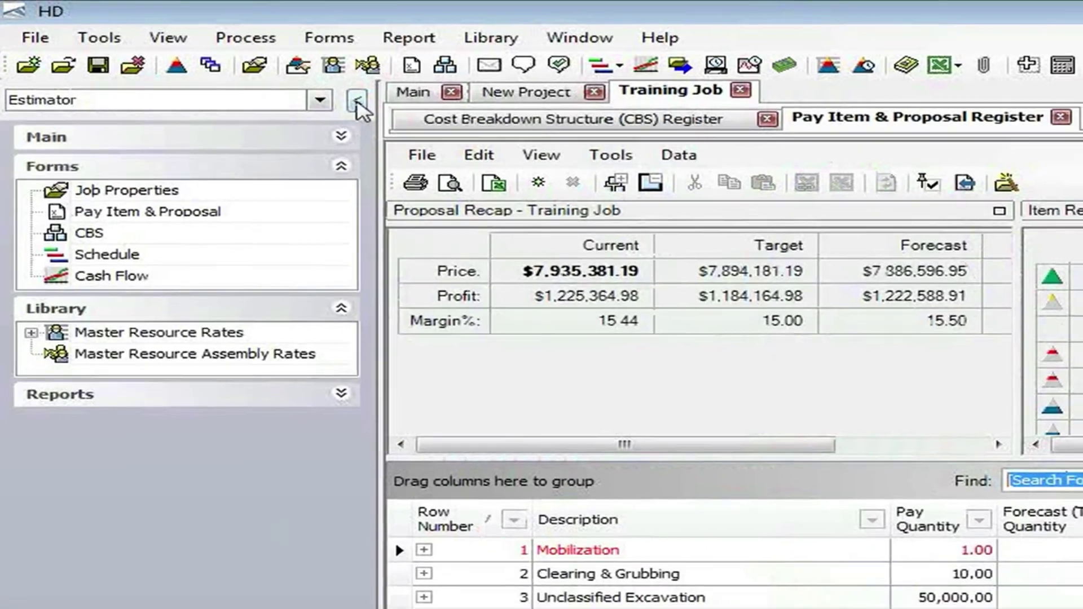
click(361, 102)
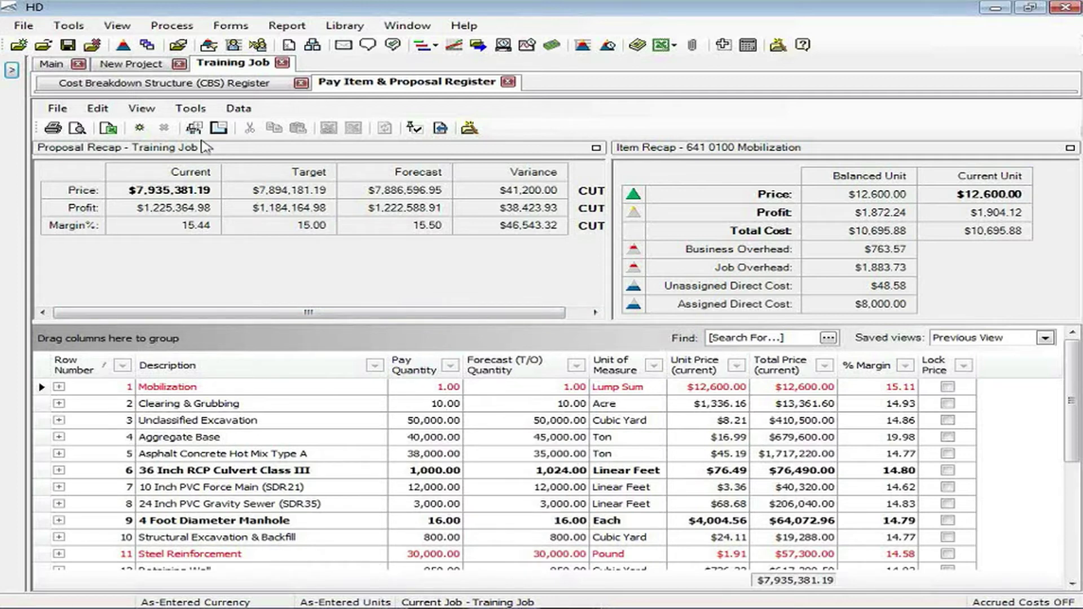
click(192, 109)
mouse_move(206, 128)
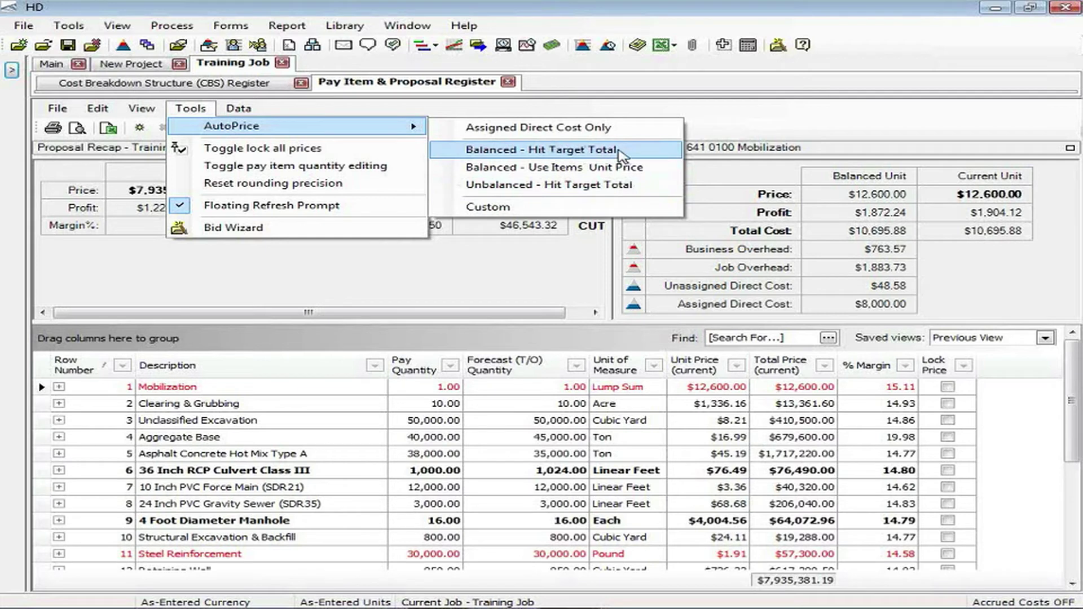
- Auto-price with Balanced - Hit Target Total, reaching $7,894,181.19 at 15.00% margin, and review items
click(630, 154)
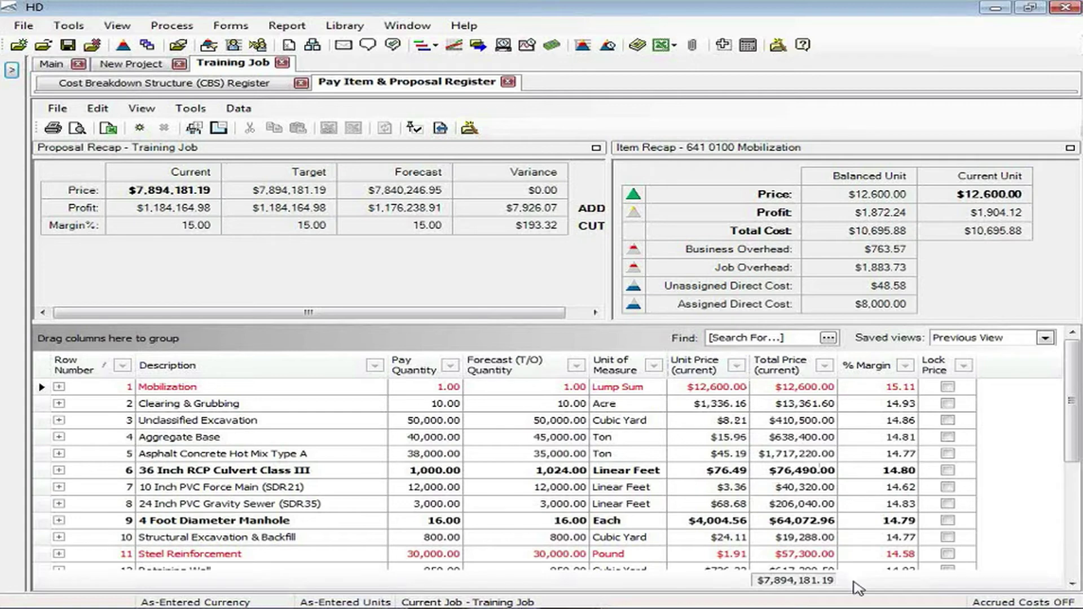
scroll(1074, 437, down, 2)
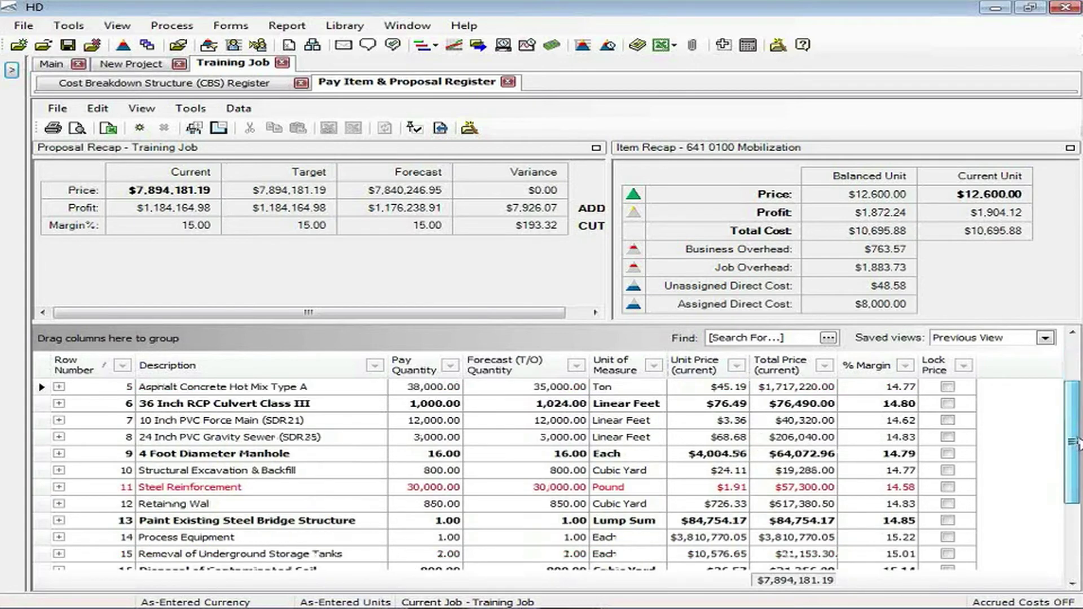
drag(1075, 443, 1073, 401)
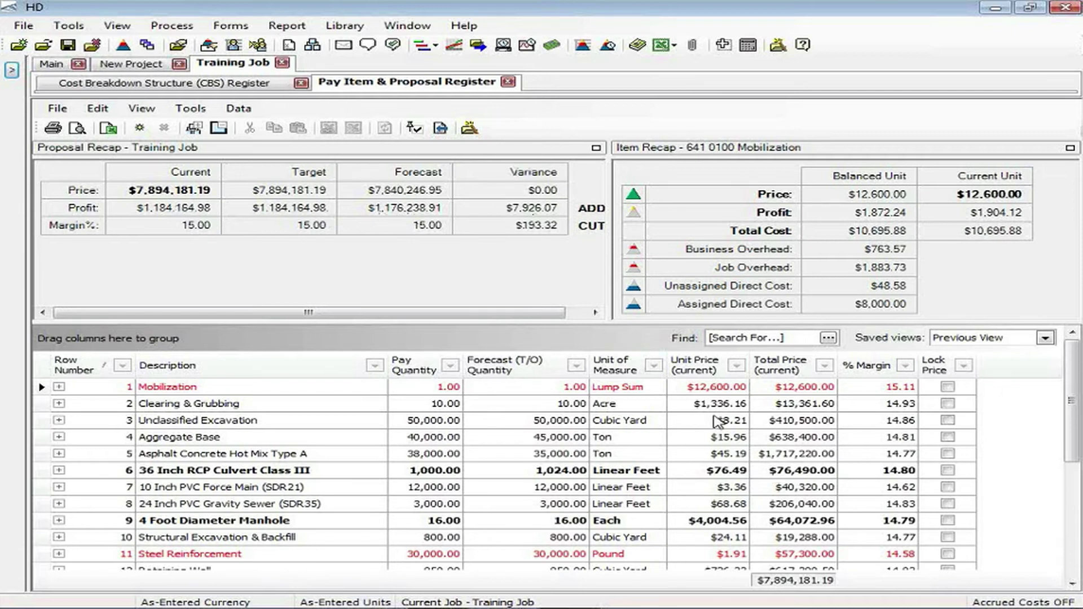
- Set Unclassified Excavation's unit price to $8.00 and widen the Proposal Recap section
click(722, 420)
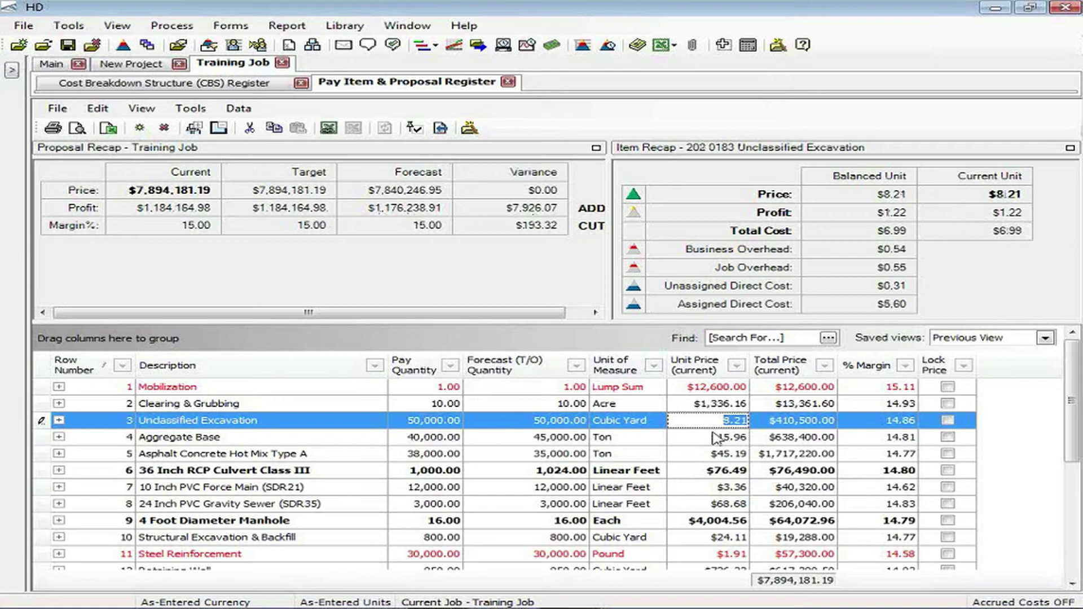
click(743, 437)
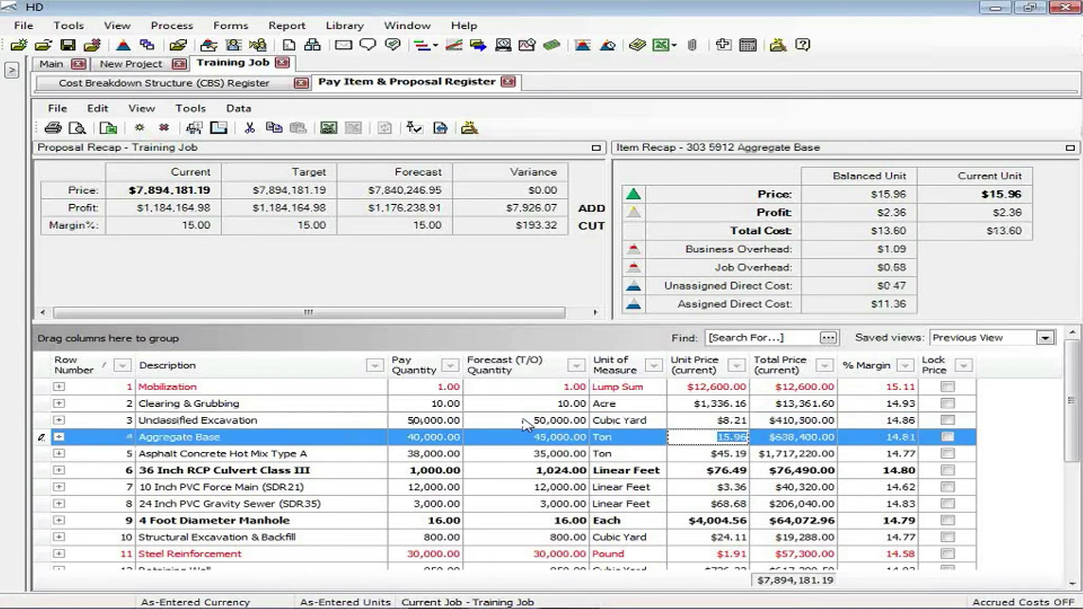
click(728, 424)
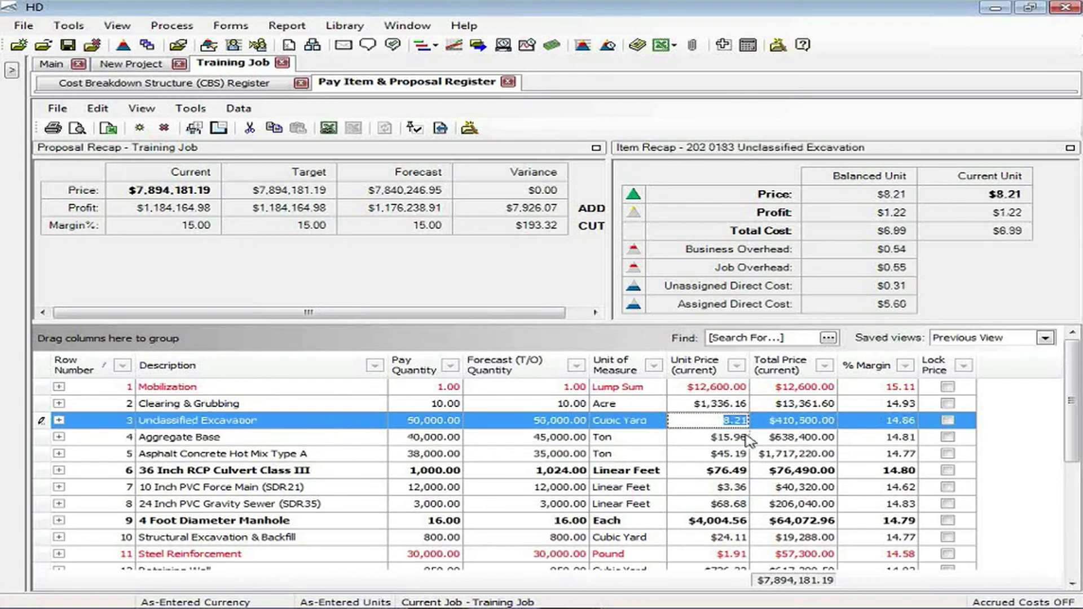
text(8)
key(Tab)
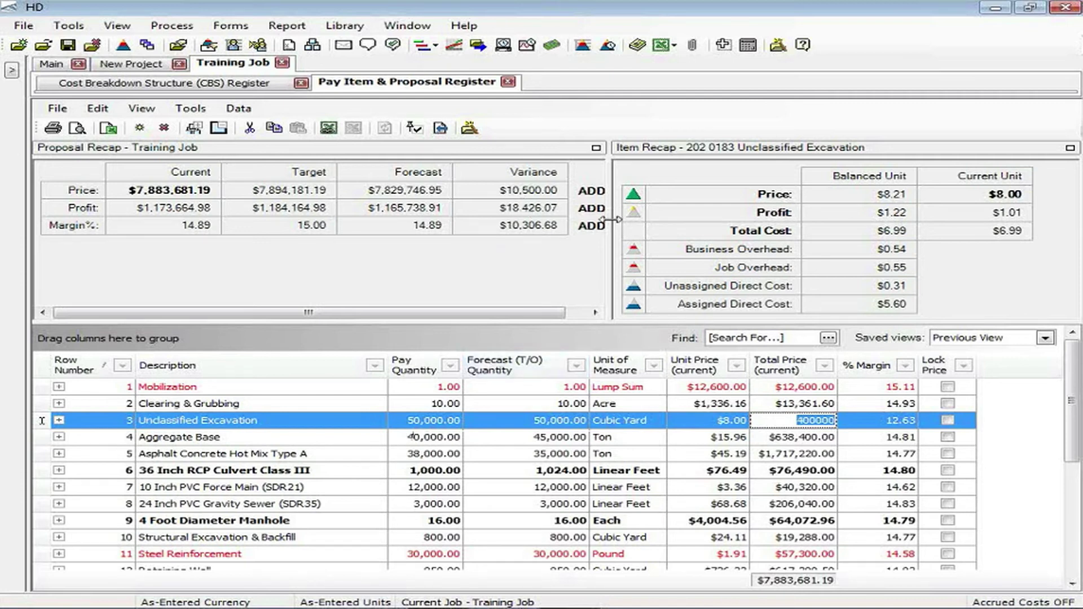
drag(609, 220, 634, 226)
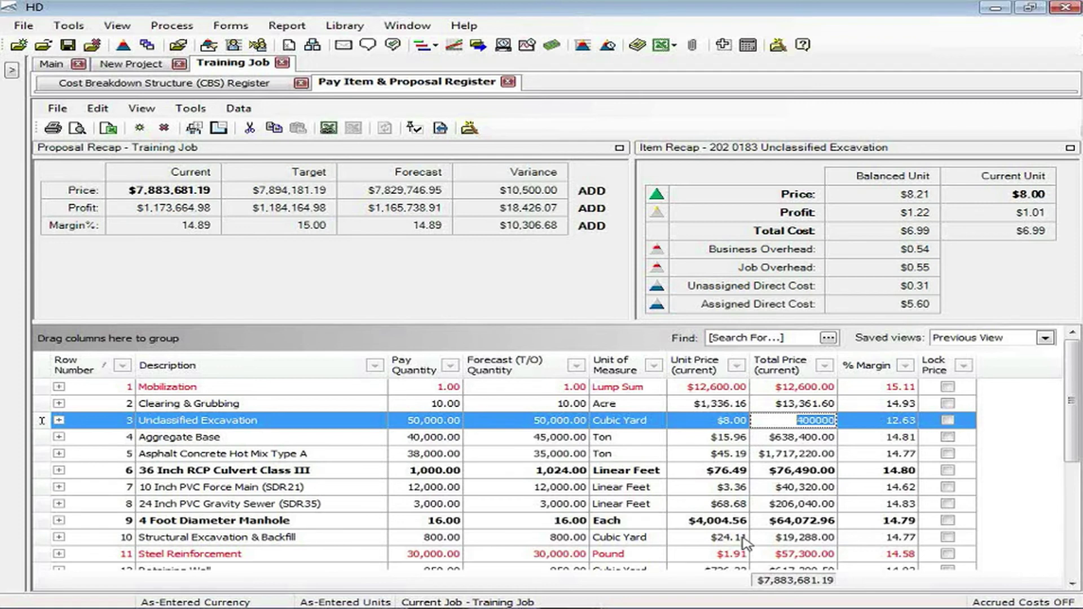
- Lock prices for Unclassified Excavation, Aggregate Base, 36 Inch RCP Culvert and 10 Inch PVC Force Main
click(946, 424)
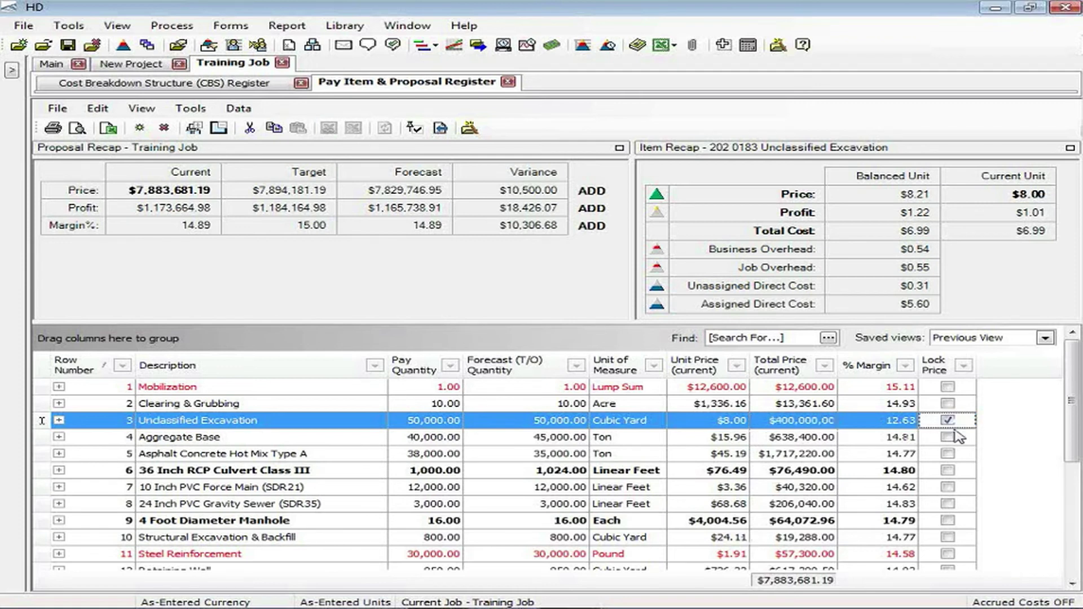
click(949, 439)
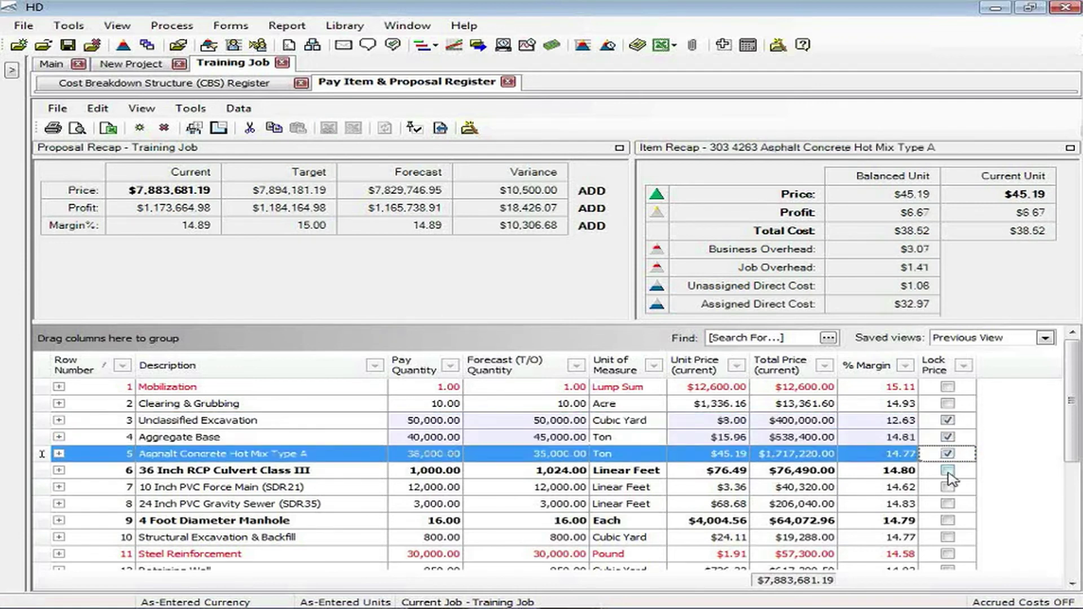
click(947, 471)
click(948, 488)
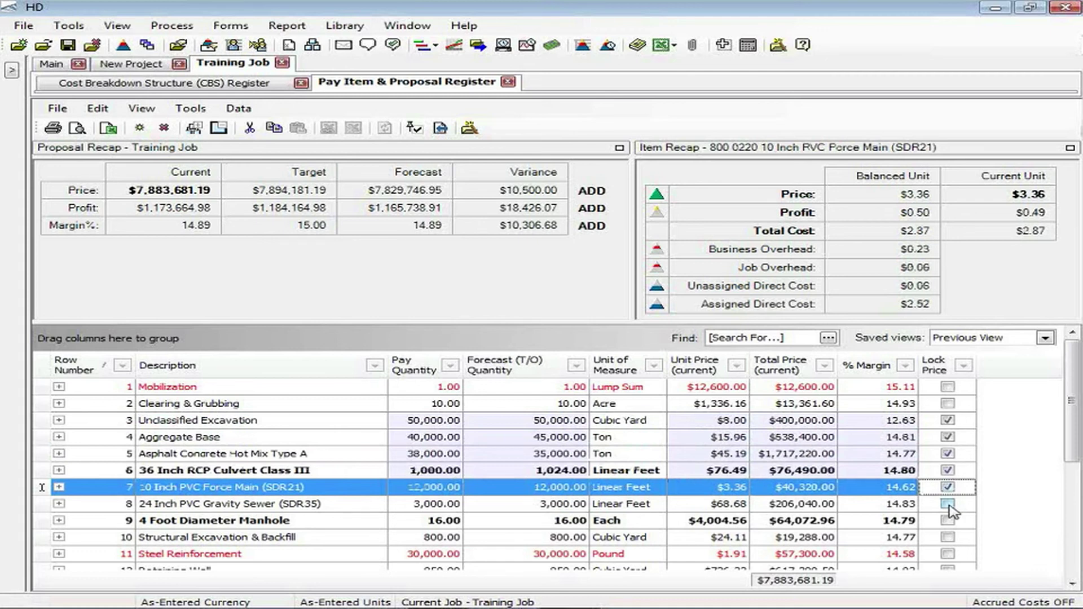
- Rebalance with Balanced - Hit Target Total, keeping locked prices unchanged
click(190, 108)
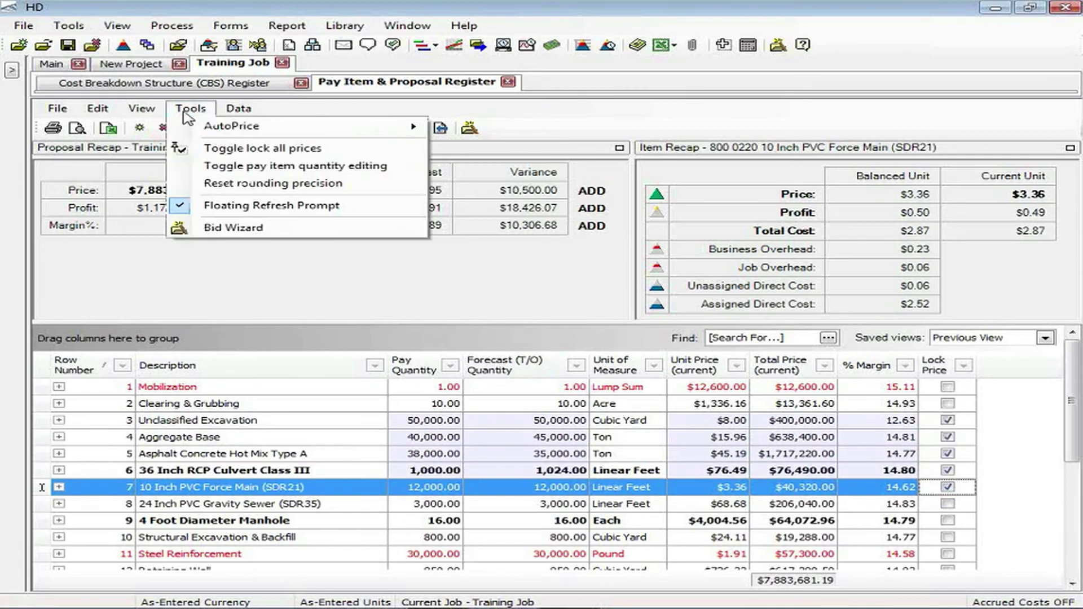
mouse_move(261, 134)
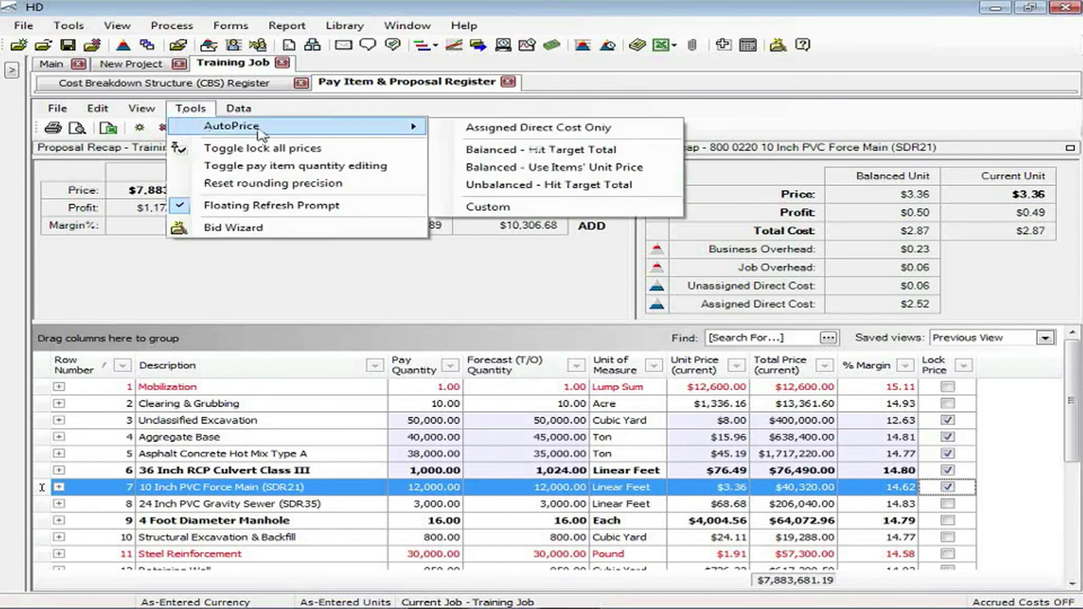
click(543, 156)
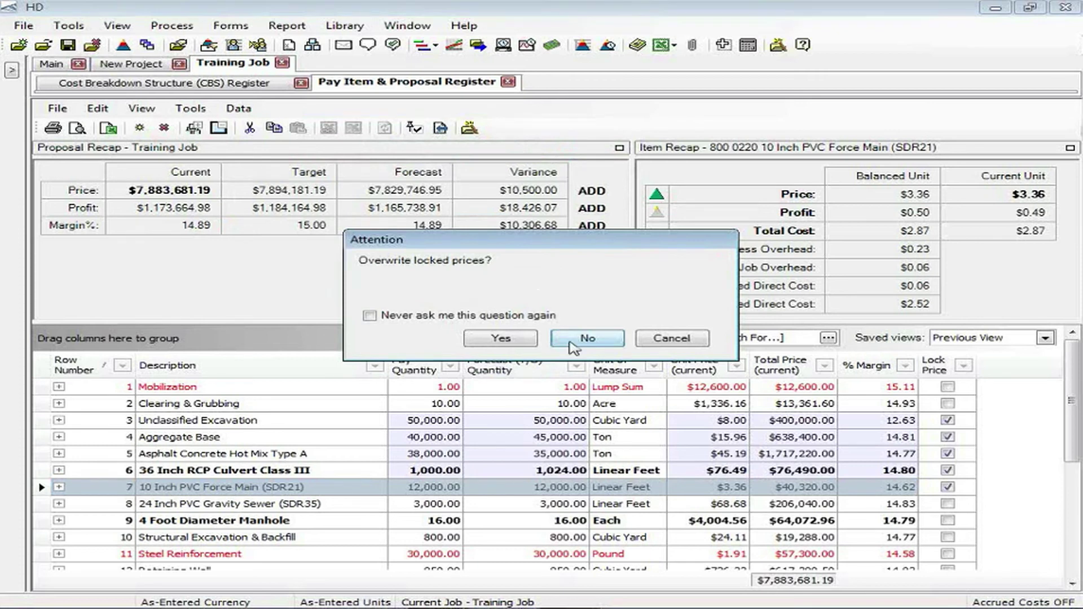
click(587, 339)
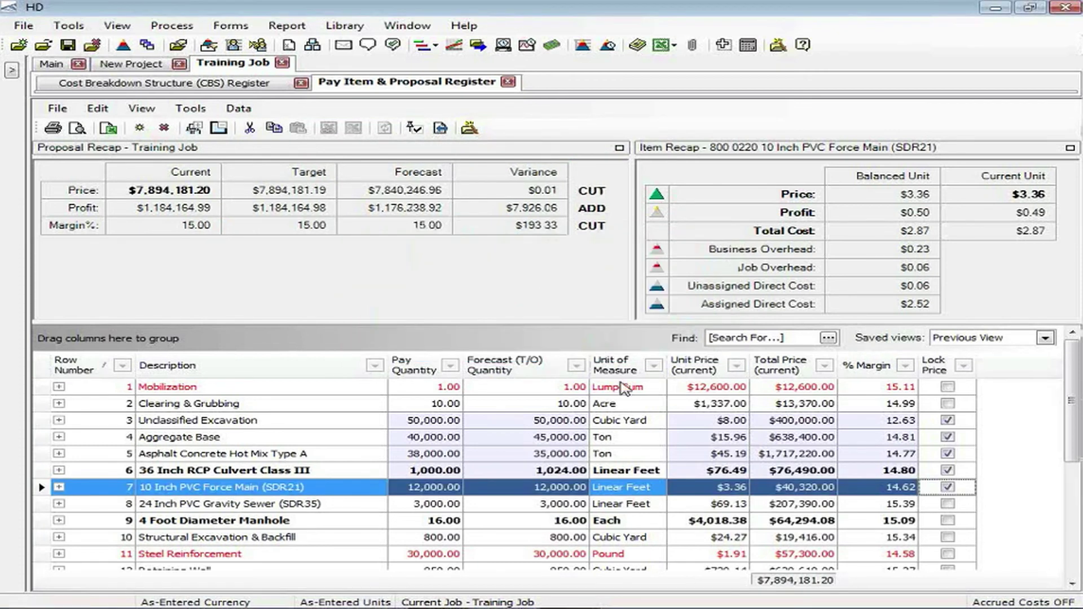